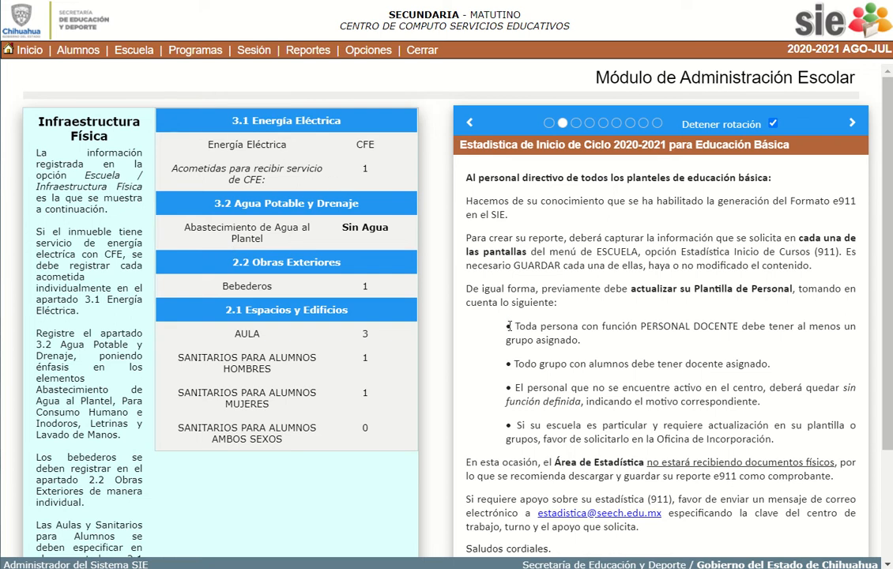
Highlight the announcement's requirement about assigning groups to teaching staff and open Plantilla de Personal in the Escuela section
{"action": "left_click_drag", "start_coordinate": [512, 327], "coordinate": [592, 345]}
{"action": "left_click", "coordinate": [592, 347]}
{"action": "left_click", "coordinate": [134, 51]}
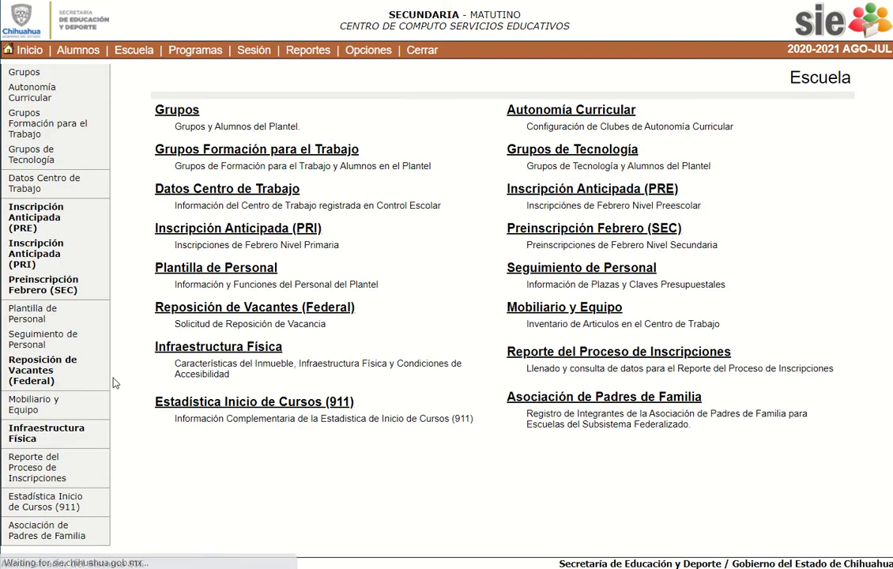
{"action": "left_click", "coordinate": [36, 315]}
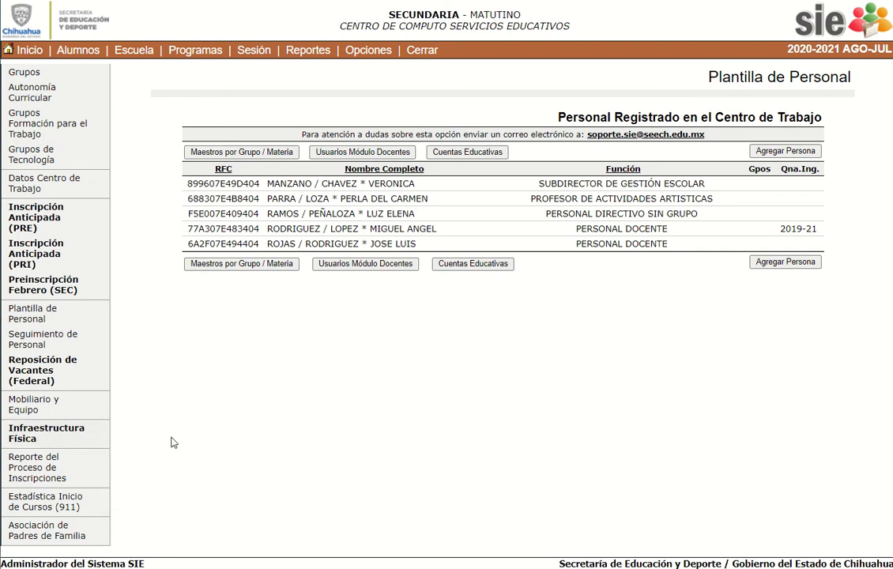
Open Estadística Inicio de Cursos (911), highlight the format number in its title, and look through the Información Centro de Trabajo form
{"action": "left_click", "coordinate": [85, 501]}
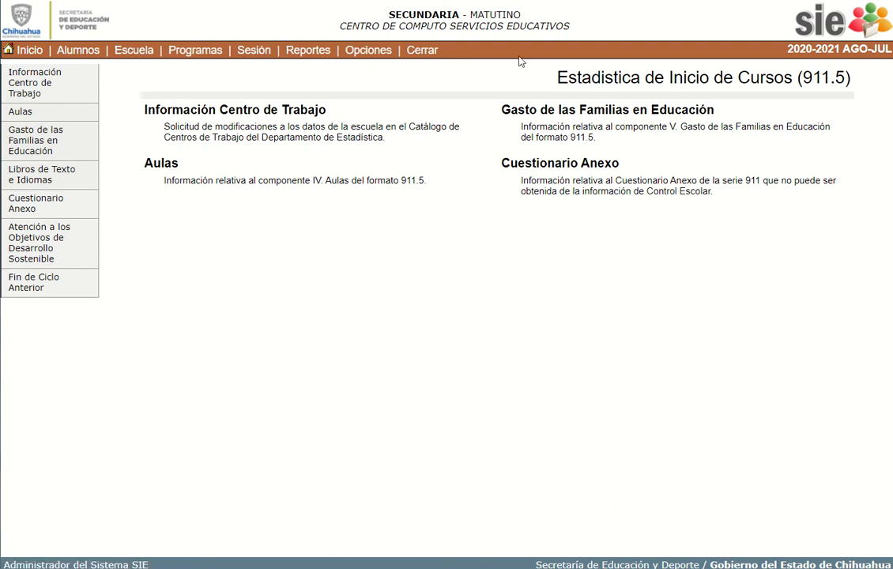
{"action": "left_click_drag", "start_coordinate": [851, 79], "coordinate": [793, 79]}
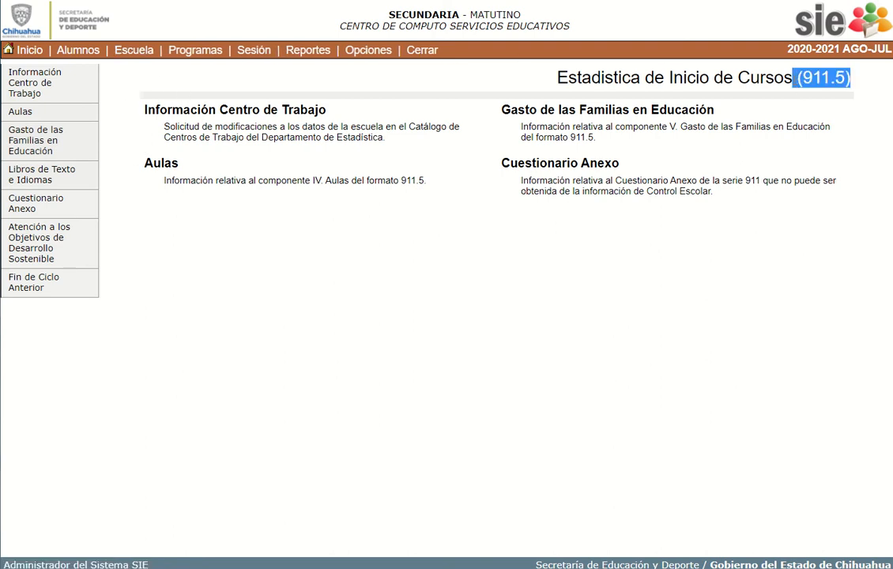
{"action": "left_click", "coordinate": [793, 80]}
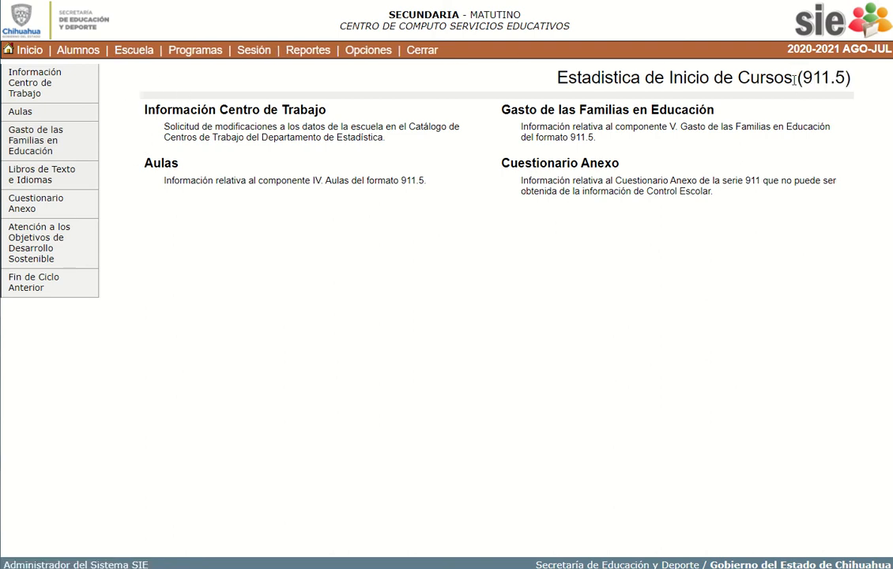
{"action": "left_click", "coordinate": [63, 92]}
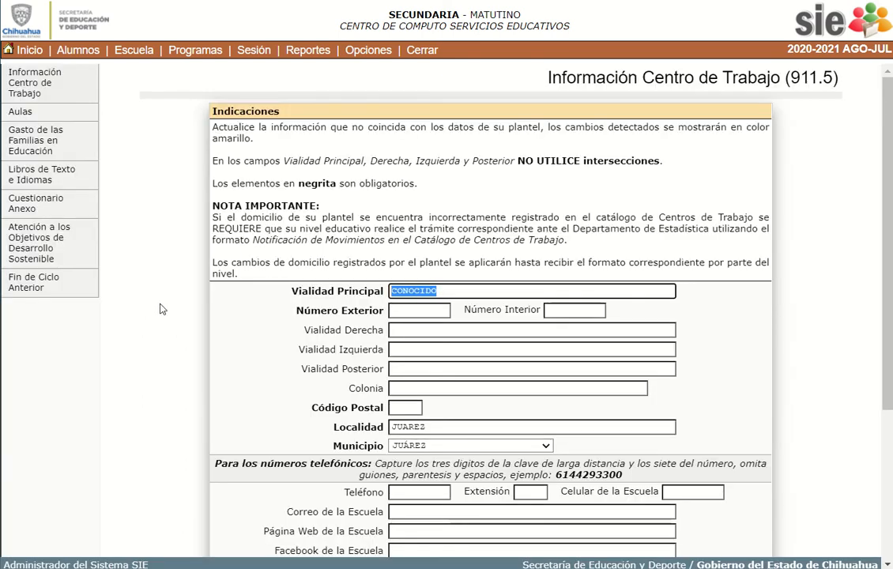
{"action": "scroll", "coordinate": [163, 252], "scroll_direction": "down", "scroll_amount": 5}
{"action": "scroll", "coordinate": [160, 309], "scroll_direction": "up", "scroll_amount": 5}
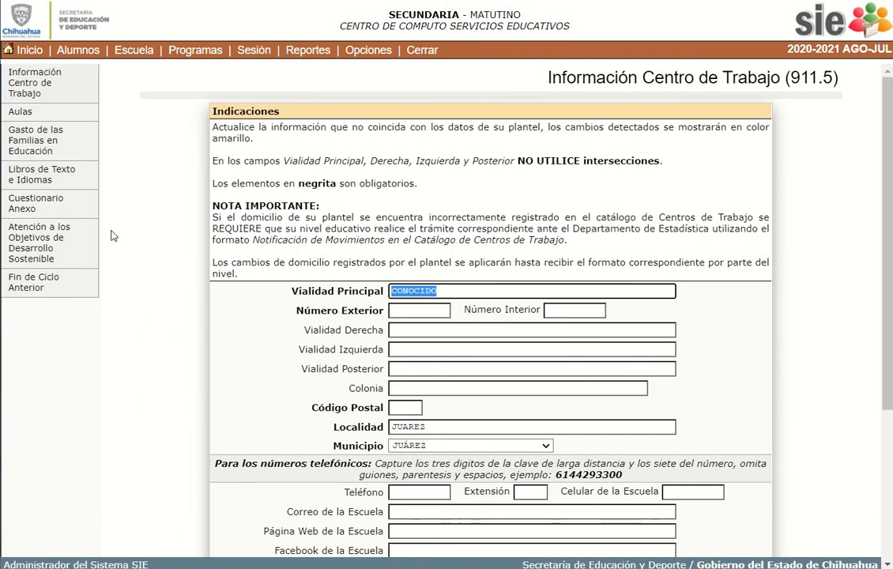
Review the remaining 911.5 pages from Aulas through Fin de Ciclo Anterior, finishing on Atención a los Objetivos de Desarrollo Sostenible
{"action": "left_click", "coordinate": [61, 117]}
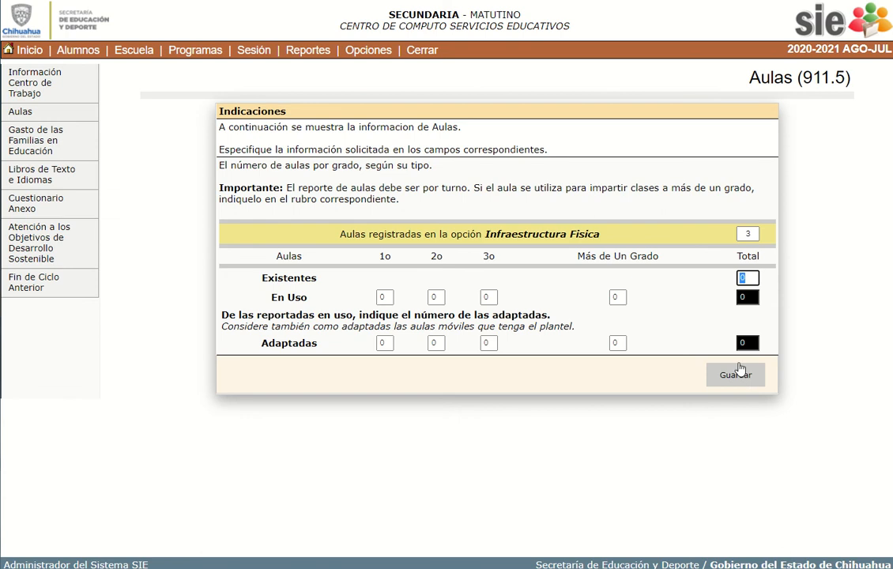
{"action": "left_click", "coordinate": [66, 146]}
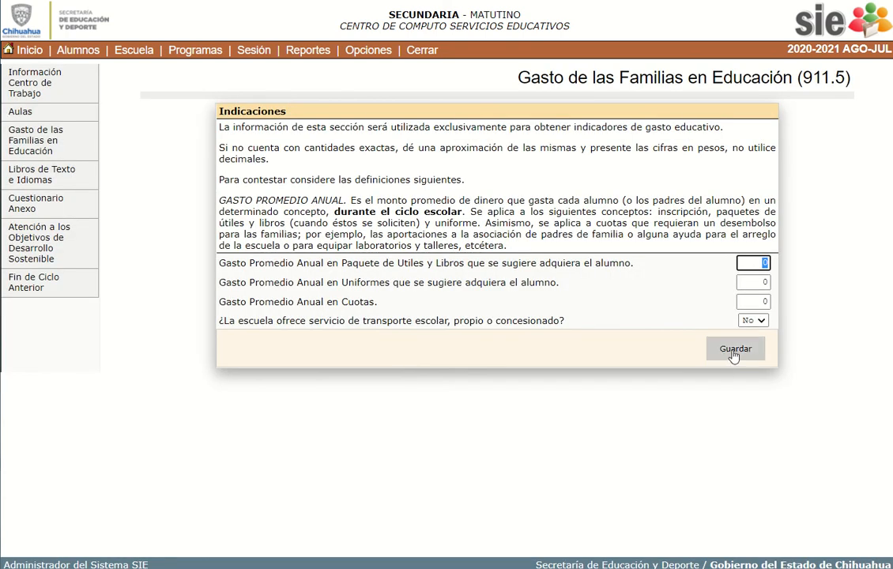
{"action": "left_click", "coordinate": [26, 188]}
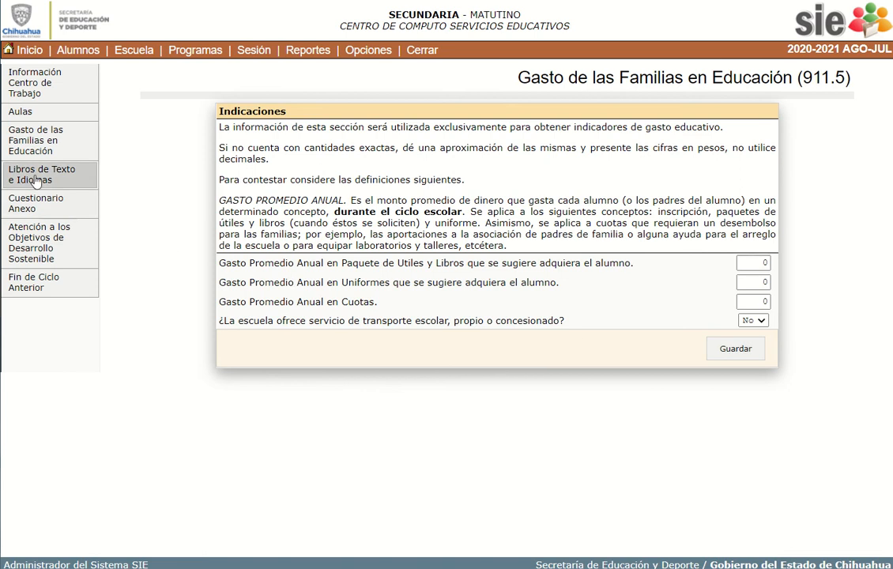
{"action": "left_click", "coordinate": [46, 203]}
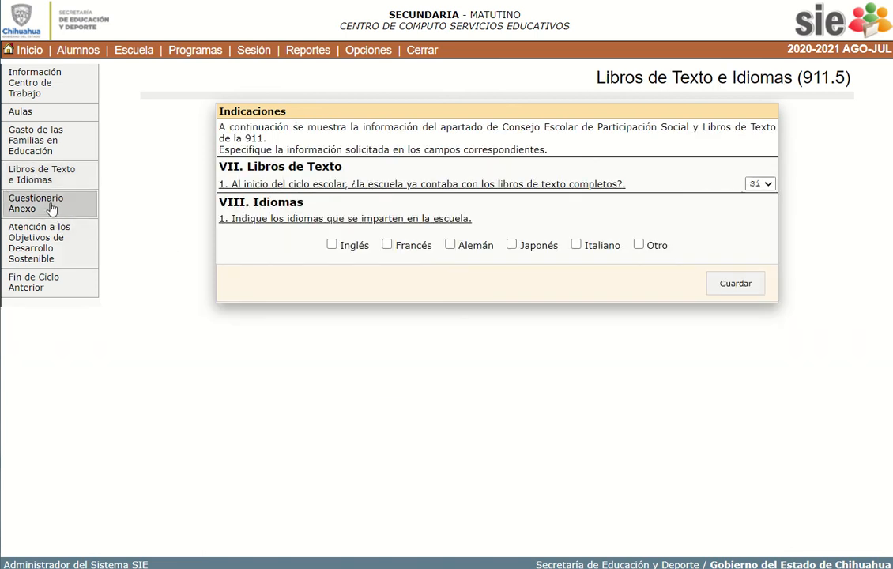
{"action": "left_click", "coordinate": [55, 237]}
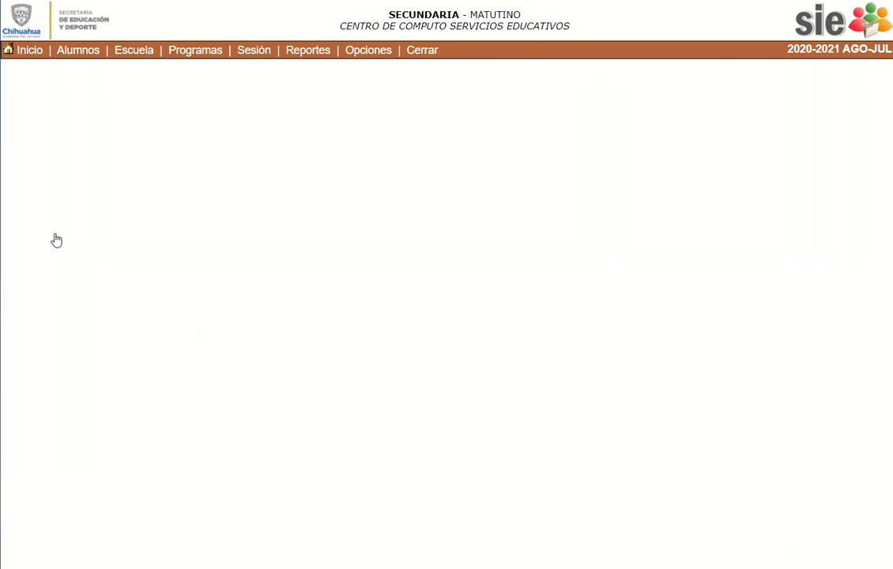
{"action": "left_click", "coordinate": [76, 285]}
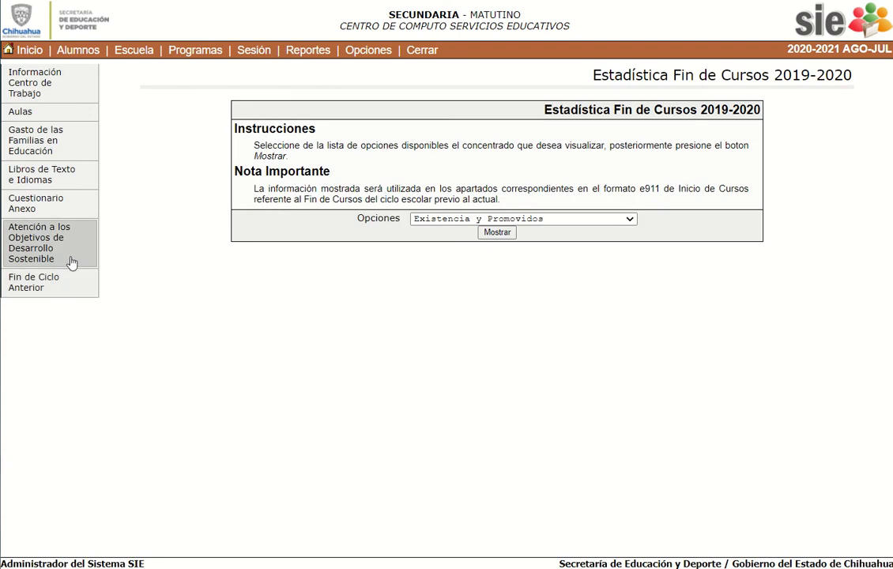
{"action": "left_click", "coordinate": [69, 258]}
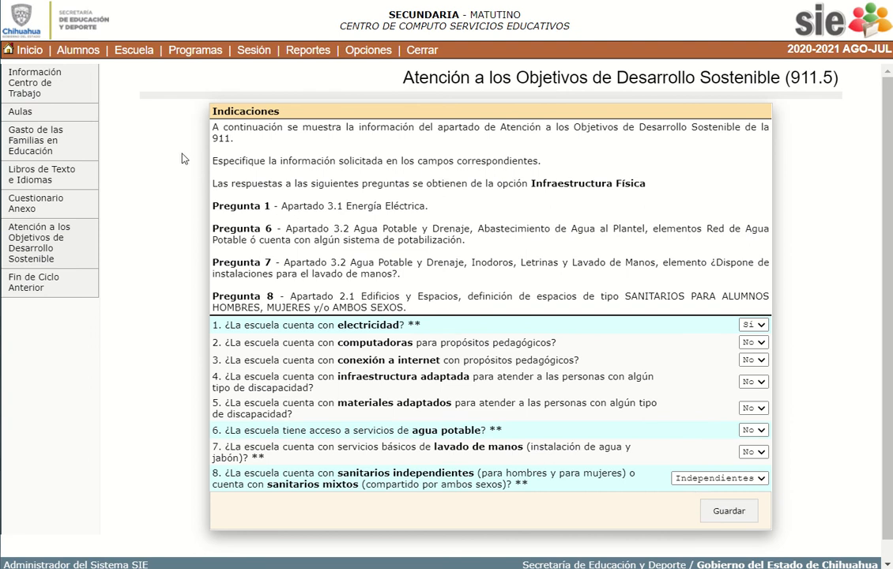
Revisit Información Centro de Trabajo, Aulas, Gasto de las Familias en Educación, and Libros de Texto e Idiomas in order
{"action": "left_click", "coordinate": [66, 82]}
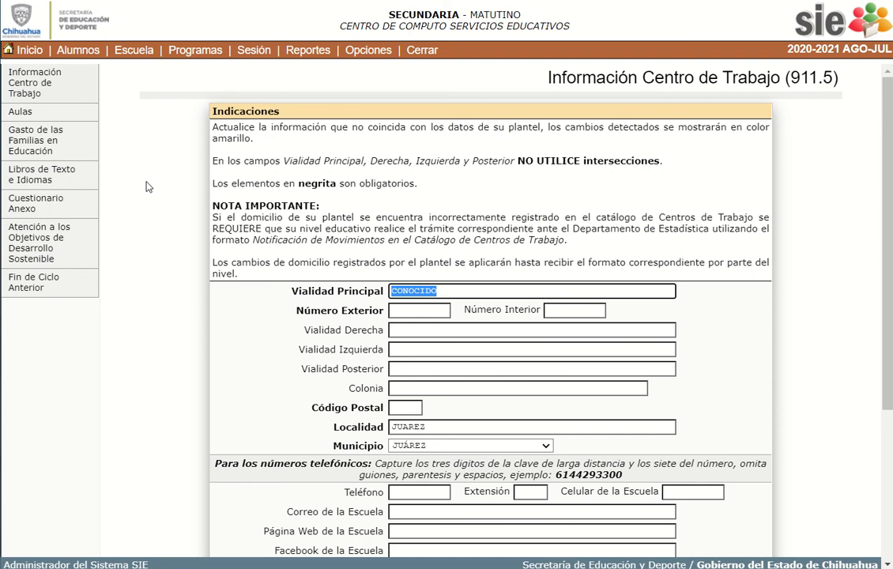
{"action": "left_click", "coordinate": [52, 92]}
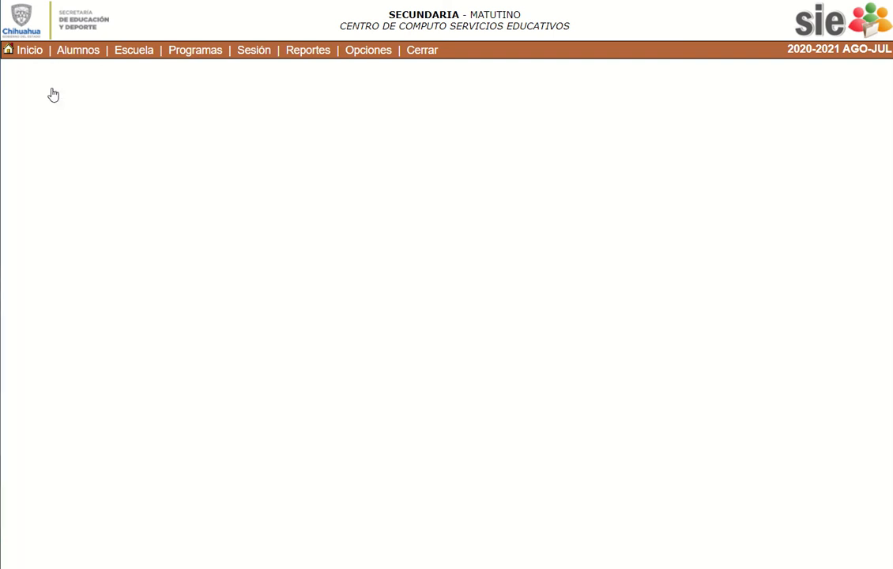
{"action": "left_click", "coordinate": [59, 118]}
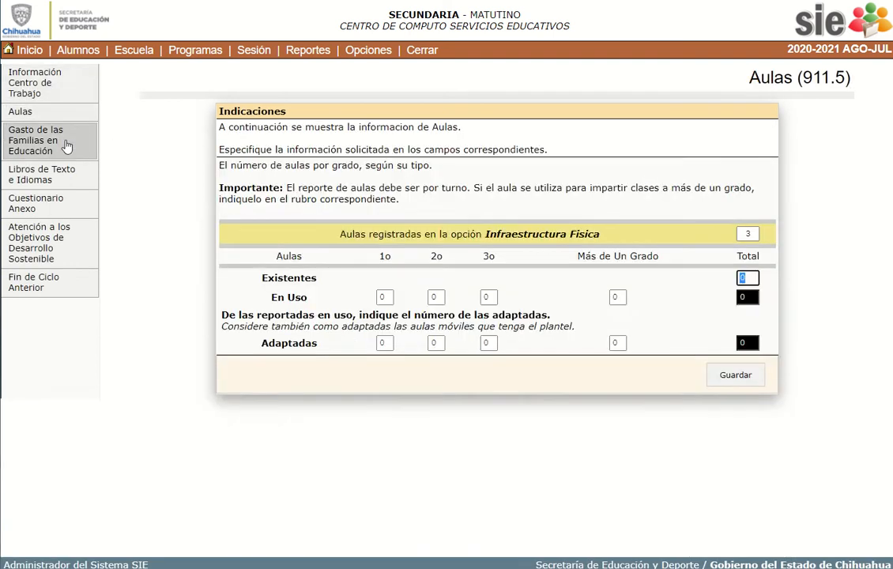
{"action": "left_click", "coordinate": [67, 146]}
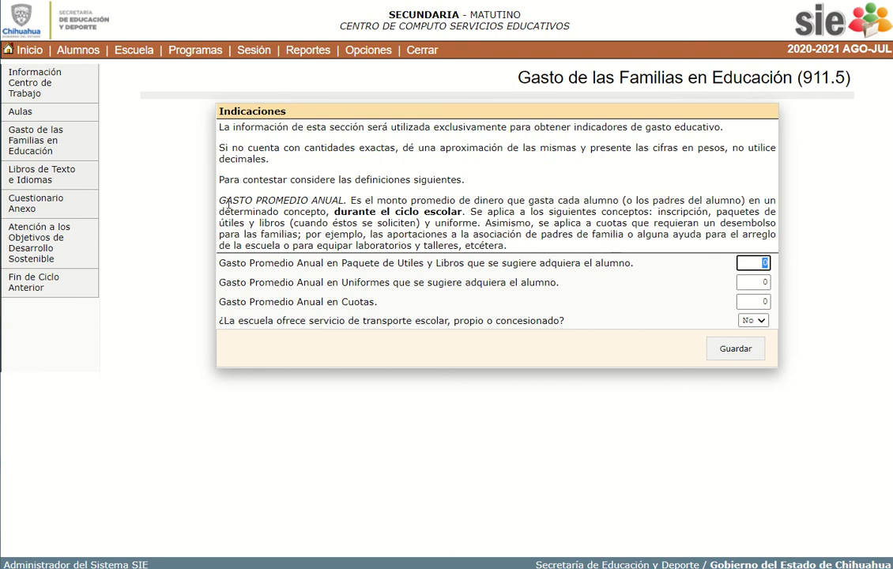
{"action": "left_click", "coordinate": [62, 119]}
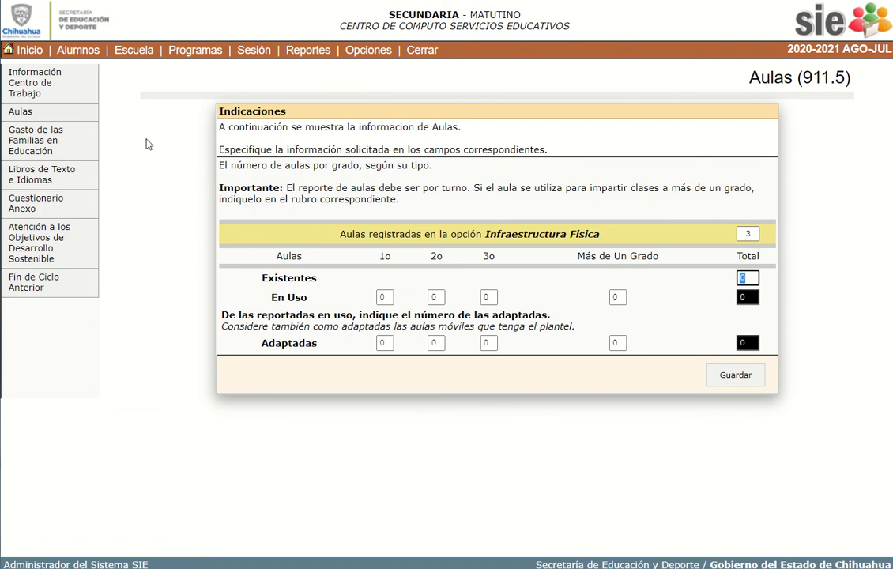
{"action": "left_click", "coordinate": [66, 139]}
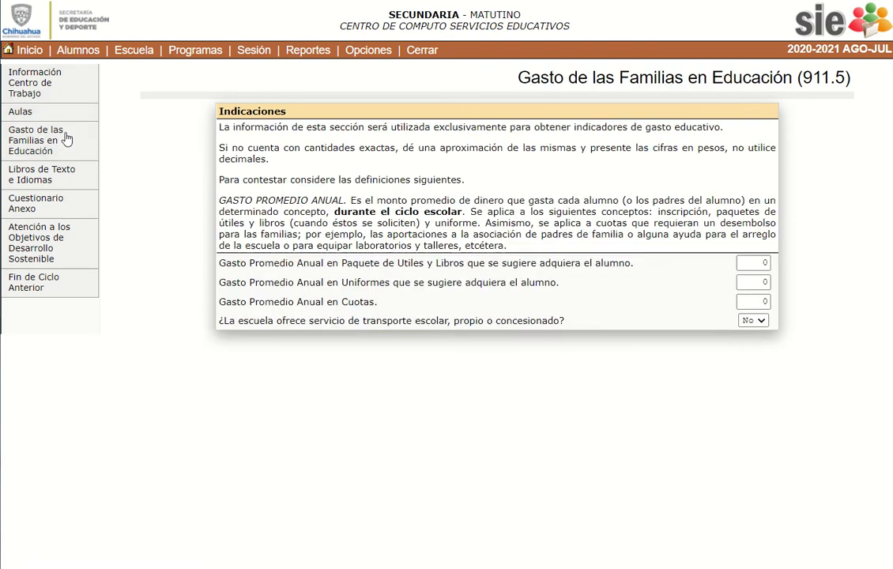
{"action": "left_click", "coordinate": [60, 177]}
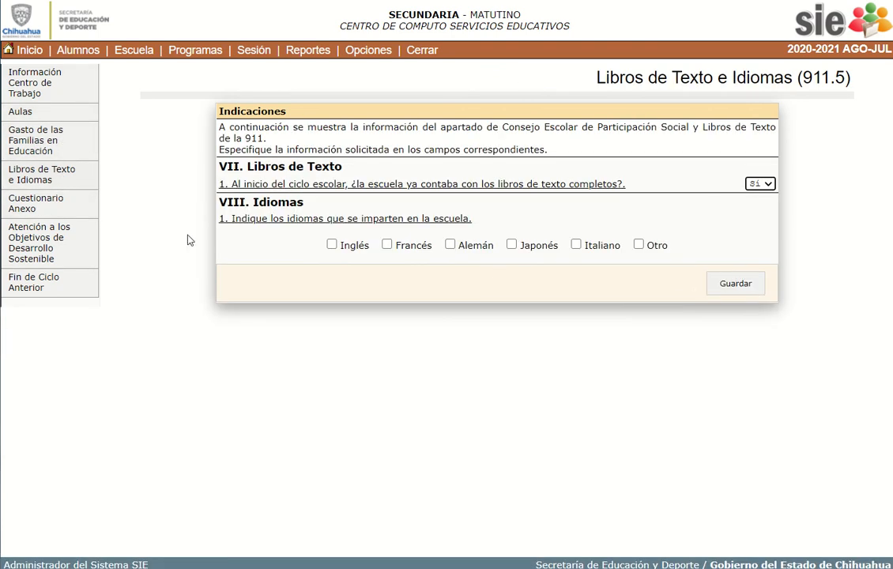
Review Plantilla de Personal and Estadística Inicio de Cursos (911) twice in alternation, finishing on the Escuela overview
{"action": "left_click", "coordinate": [134, 49]}
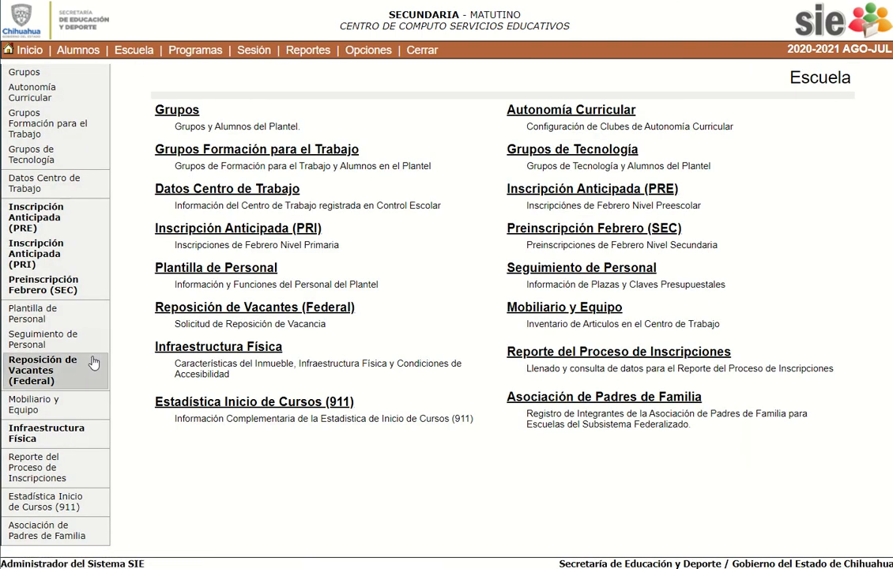
{"action": "left_click", "coordinate": [78, 318]}
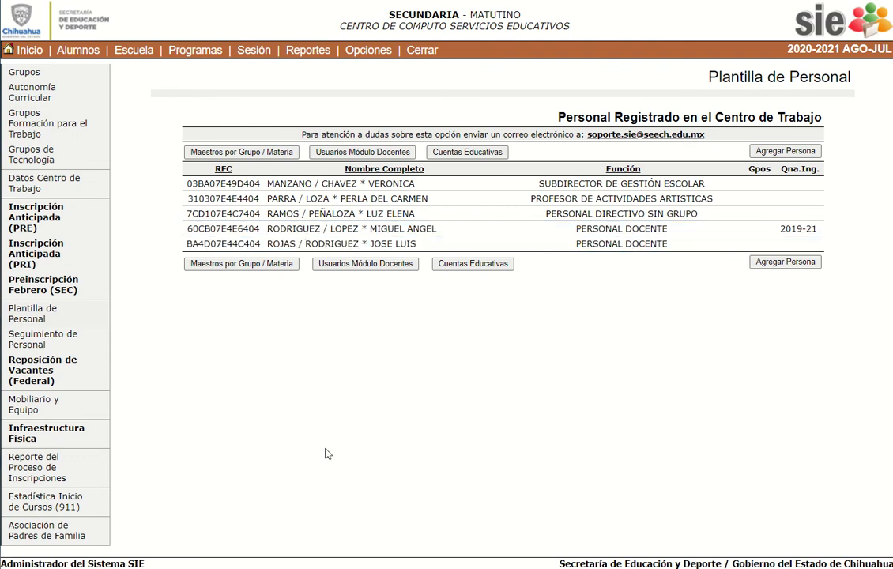
{"action": "left_click", "coordinate": [89, 498]}
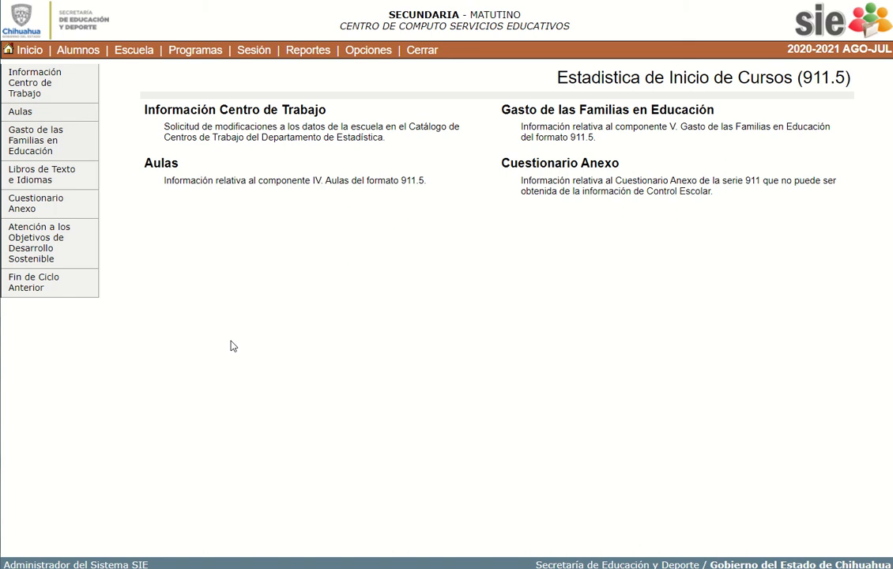
{"action": "left_click", "coordinate": [134, 51]}
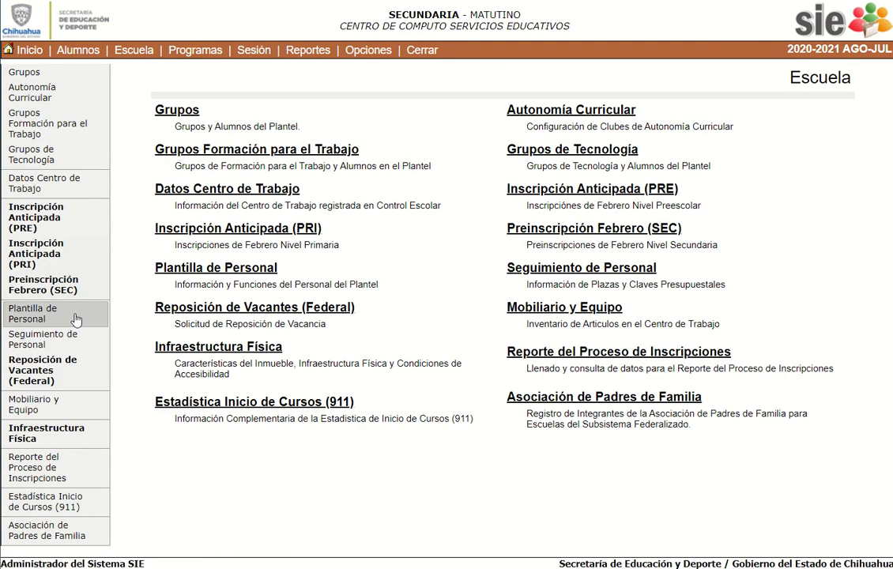
{"action": "left_click", "coordinate": [76, 320]}
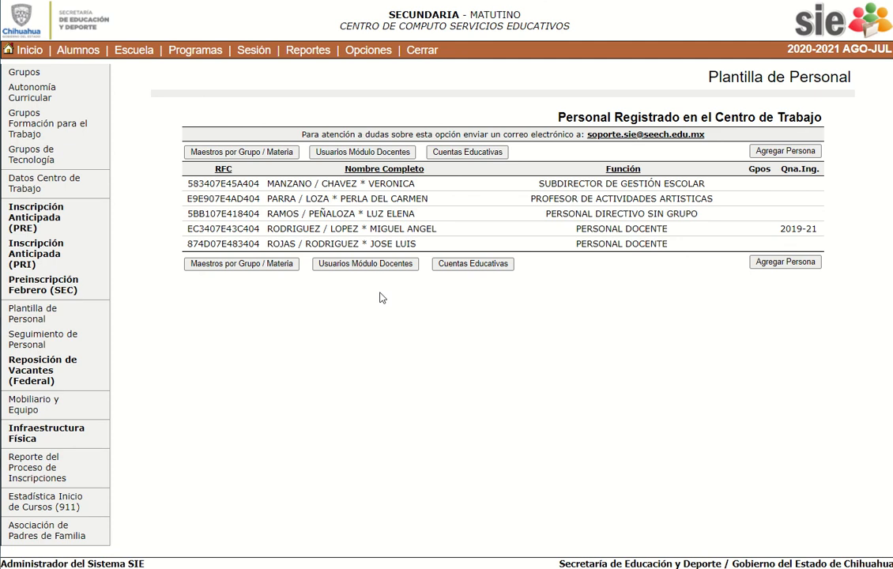
{"action": "left_click", "coordinate": [57, 506]}
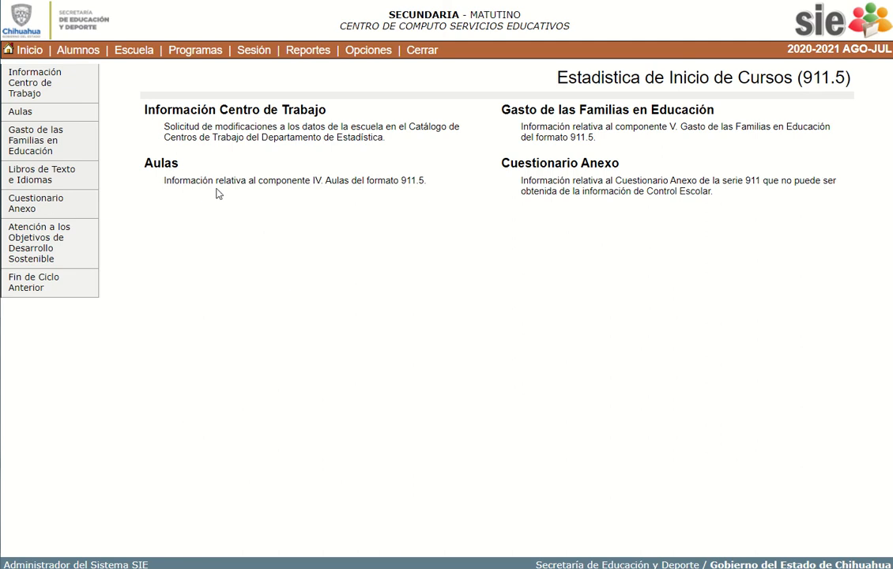
{"action": "left_click", "coordinate": [133, 50]}
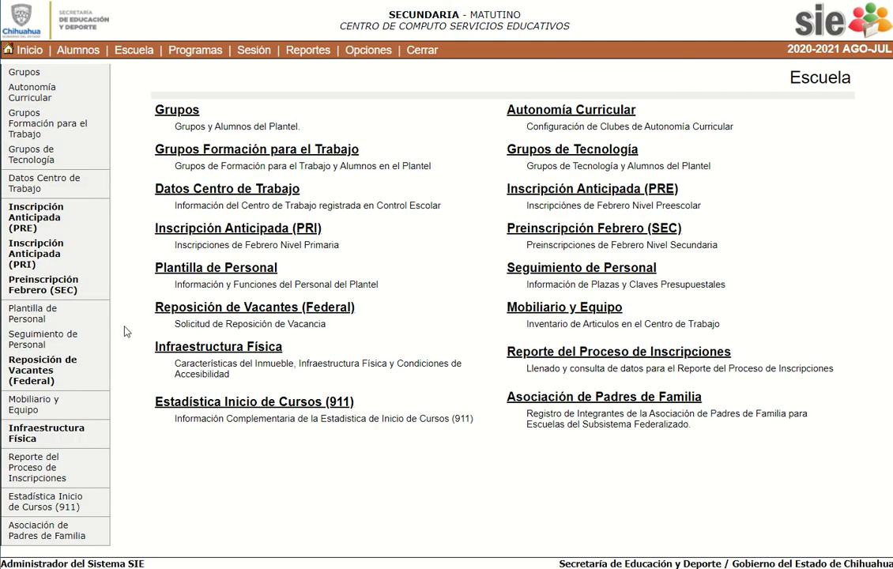